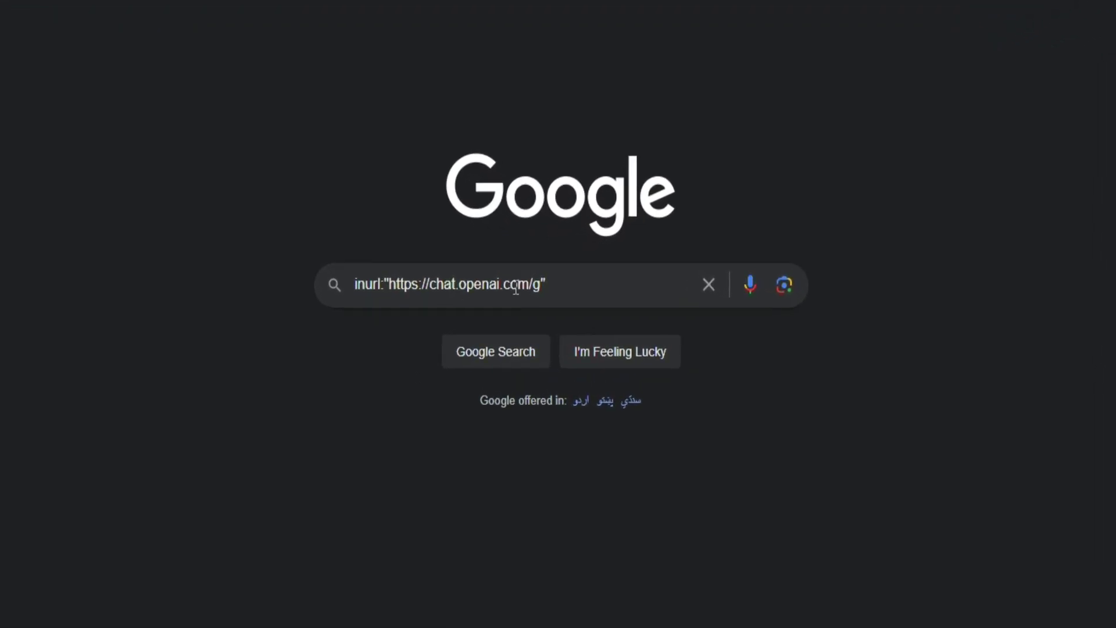
- Run the chat.openai.com/g inurl search and browse result pages 2, 10, 14 and 18
key(Return)
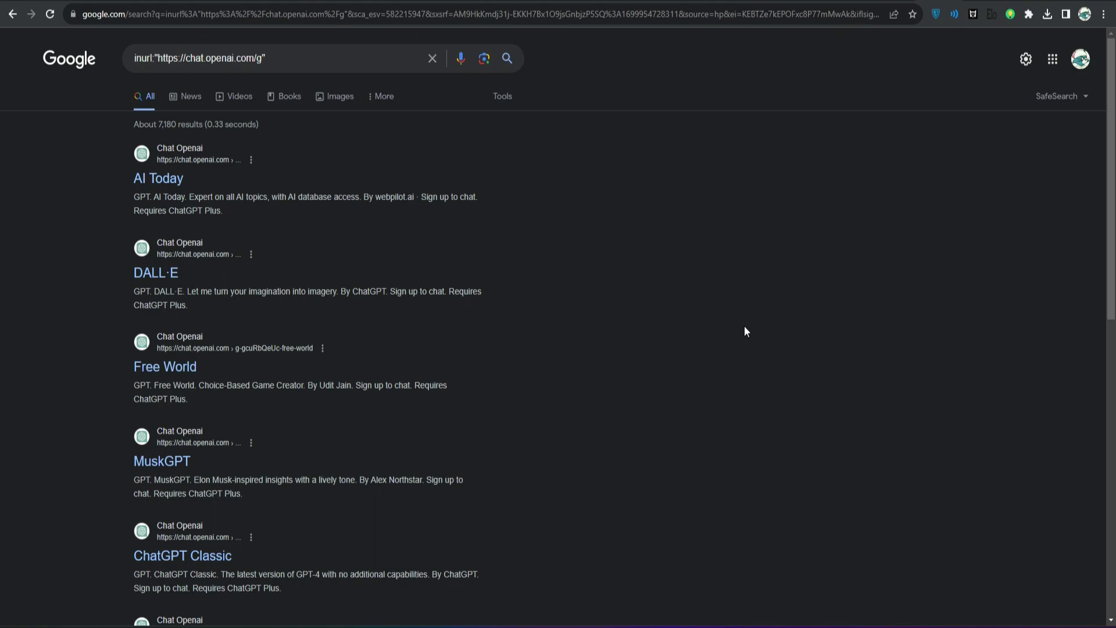
scroll(647, 329, down, 5)
scroll(555, 392, down, 2)
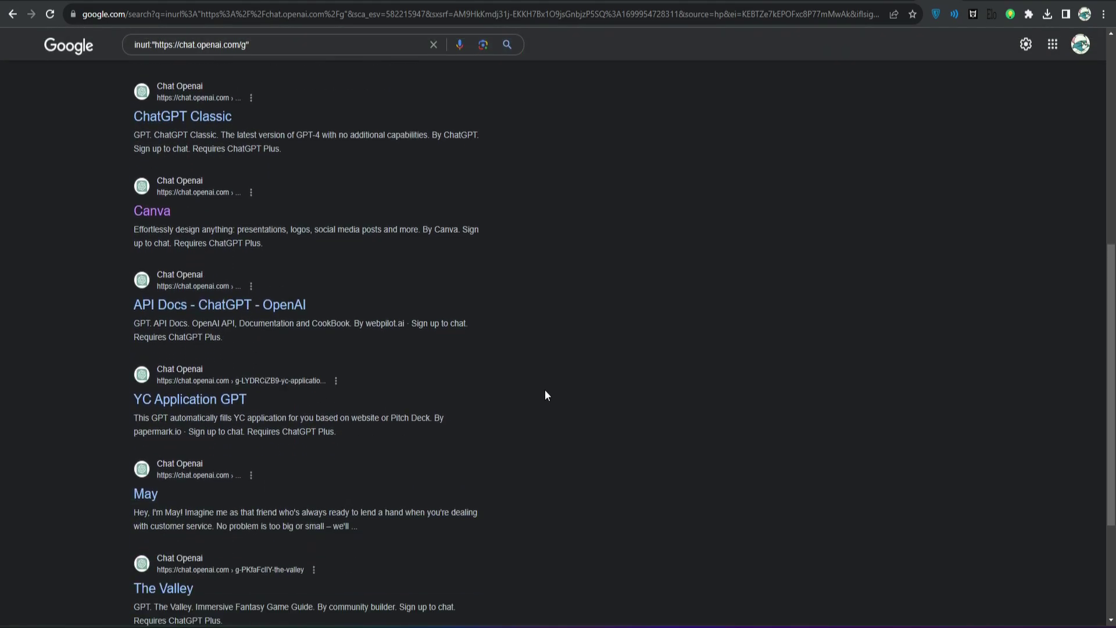
scroll(546, 393, down, 3)
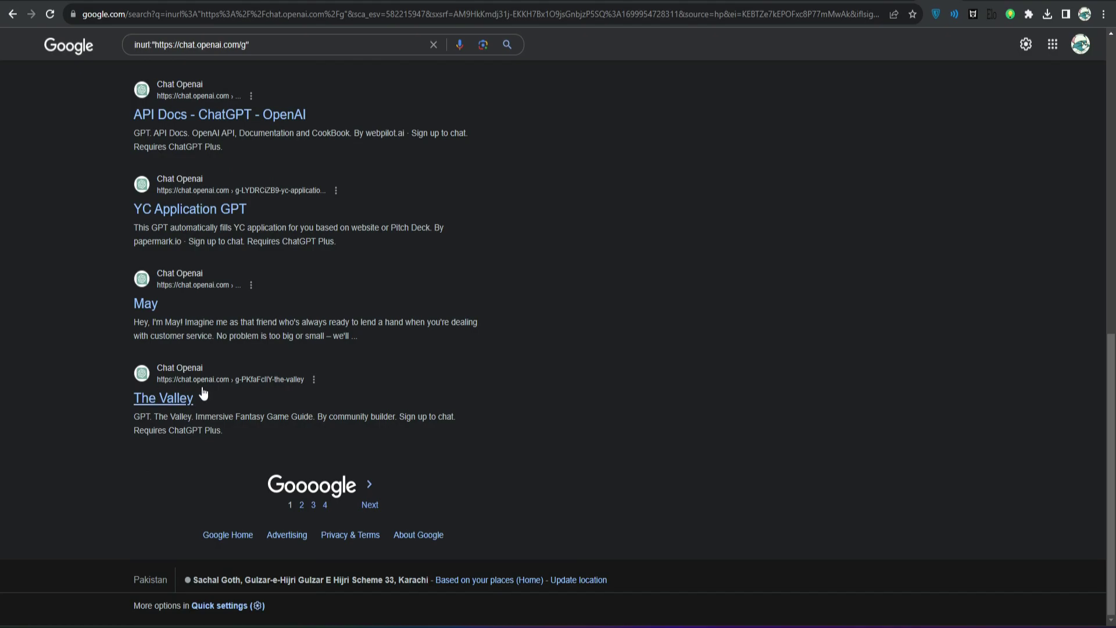
click(301, 506)
scroll(406, 512, down, 5)
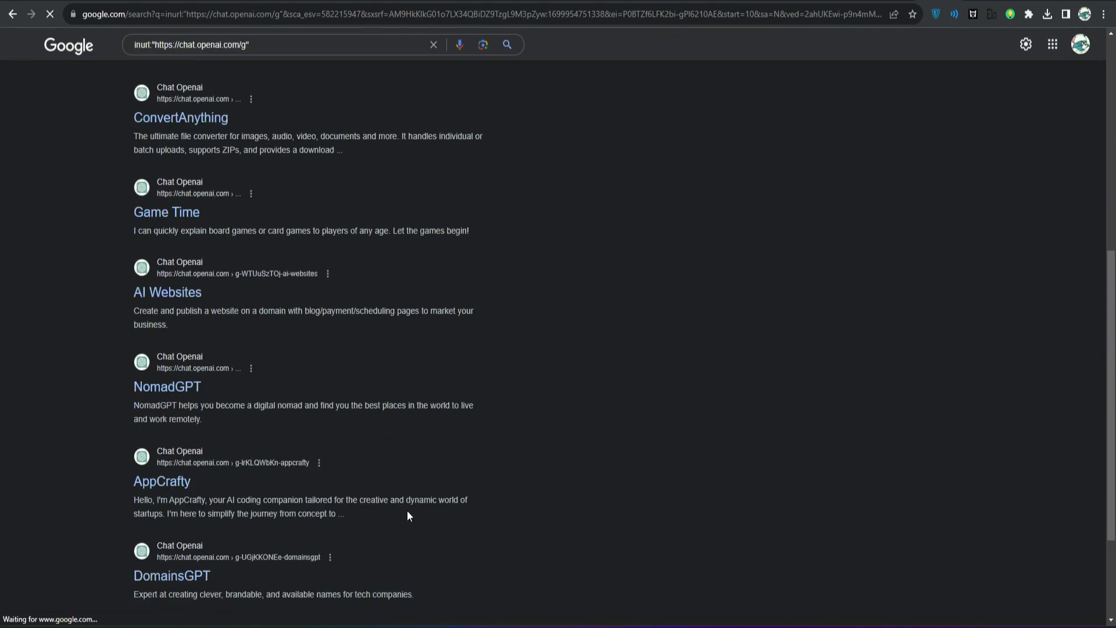
scroll(392, 506, down, 5)
click(344, 508)
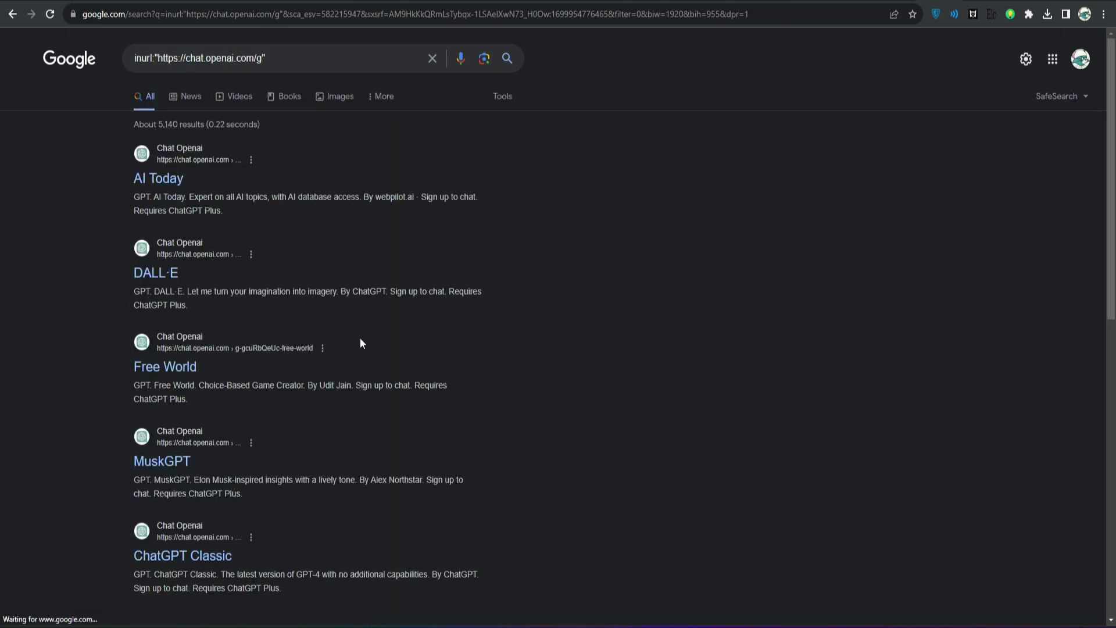
scroll(360, 337, down, 1)
scroll(382, 390, down, 9)
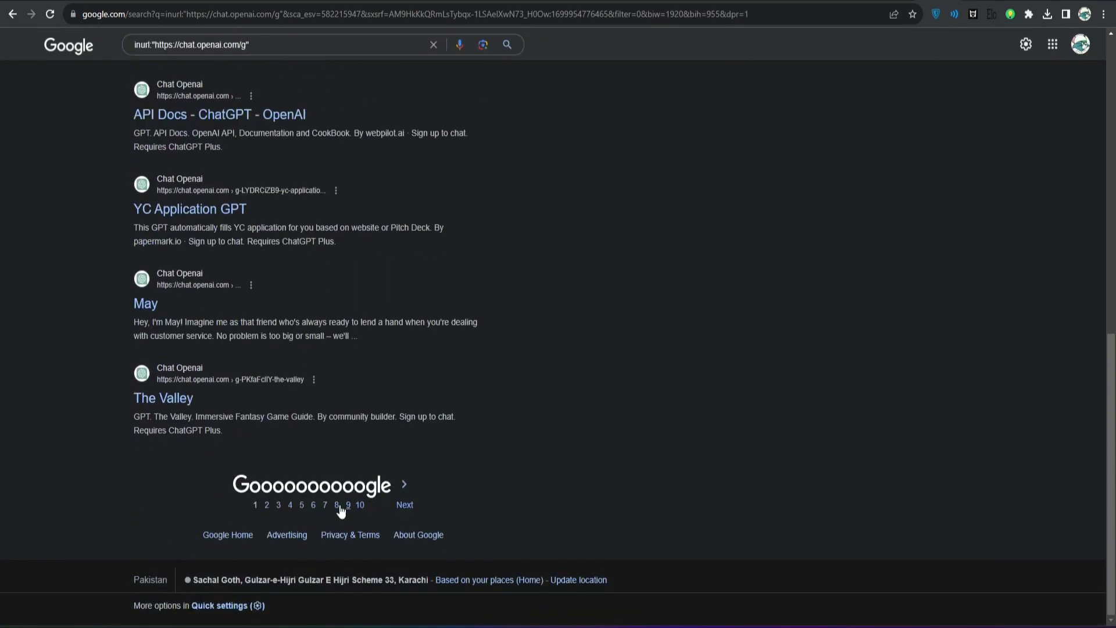
click(359, 506)
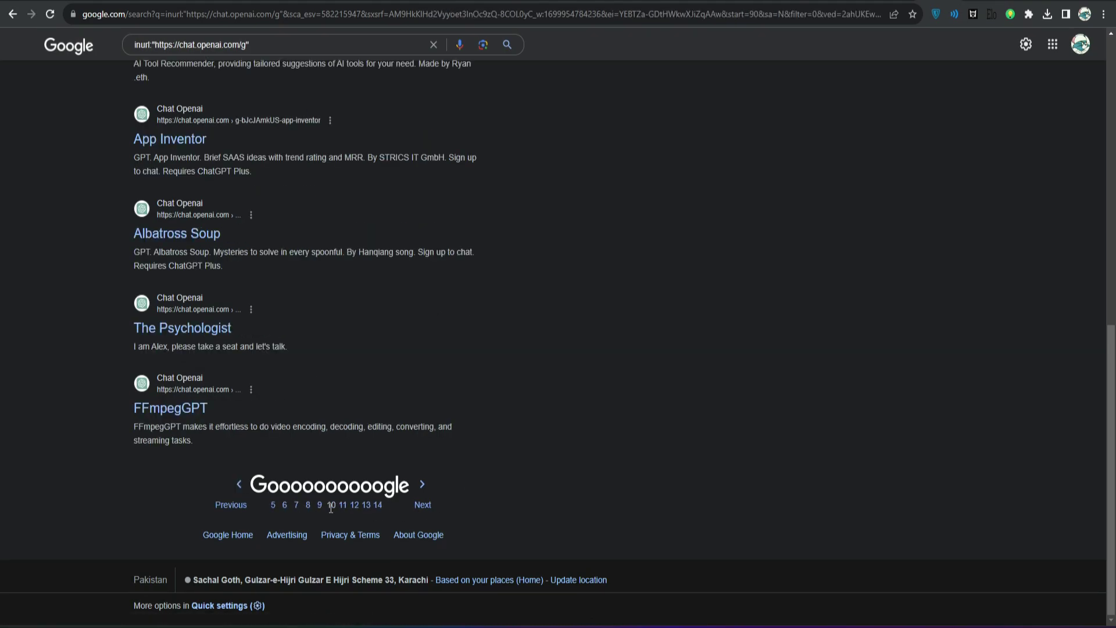
click(377, 505)
scroll(501, 479, down, 5)
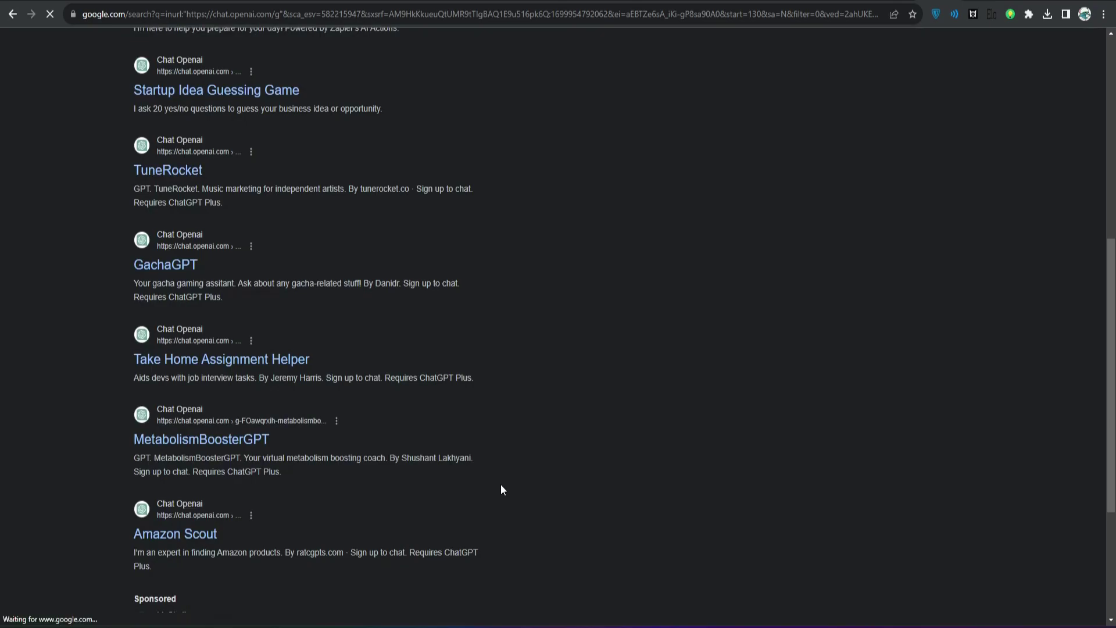
scroll(504, 487, down, 5)
click(378, 506)
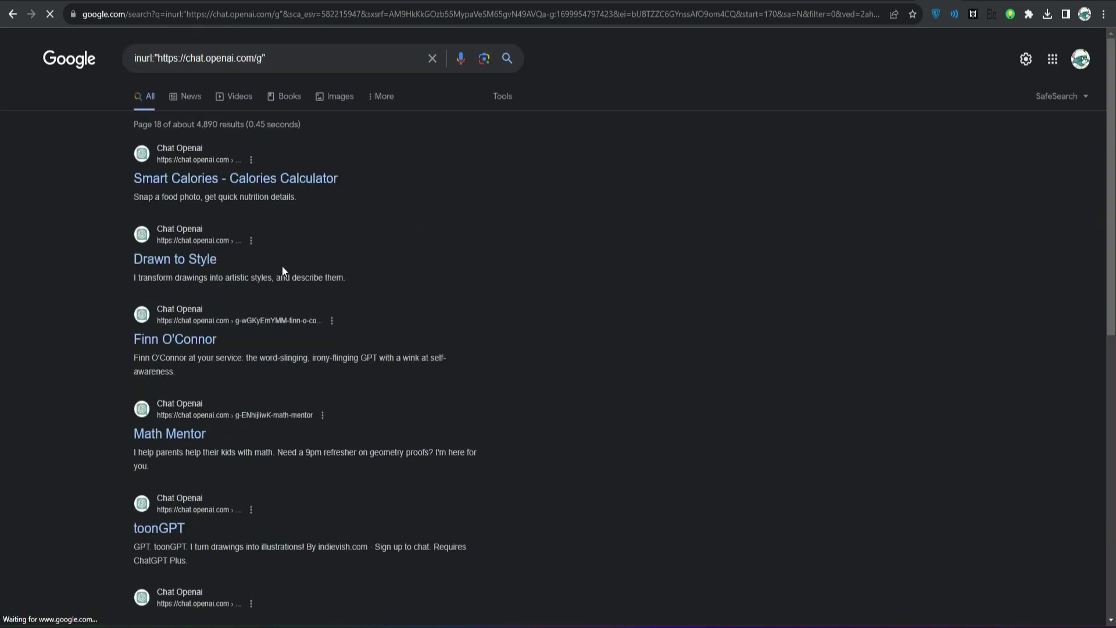
scroll(451, 397, down, 3)
scroll(570, 379, down, 3)
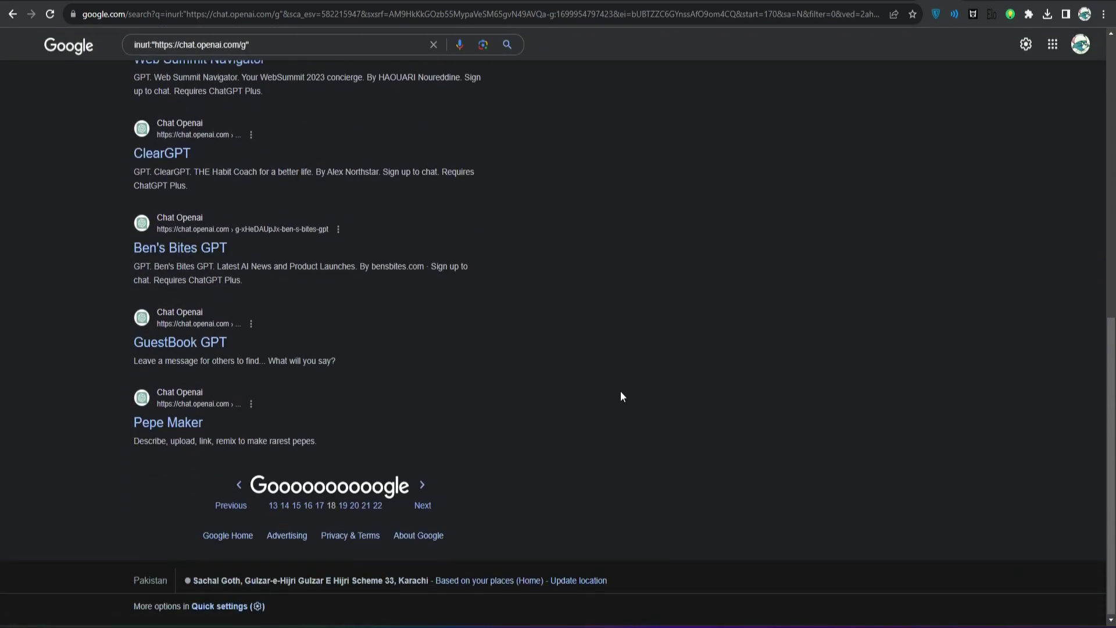
scroll(623, 397, up, 4)
scroll(624, 397, up, 3)
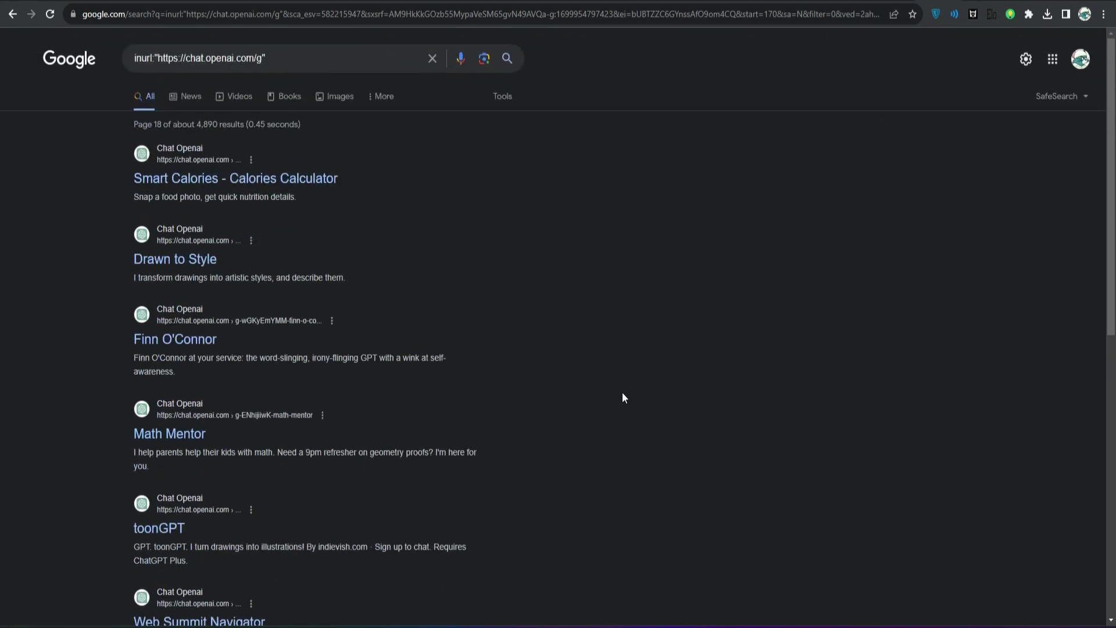
- Add 'analysis' to the GPT query and bring up options for the Competitive Analysis AI link
click(291, 57)
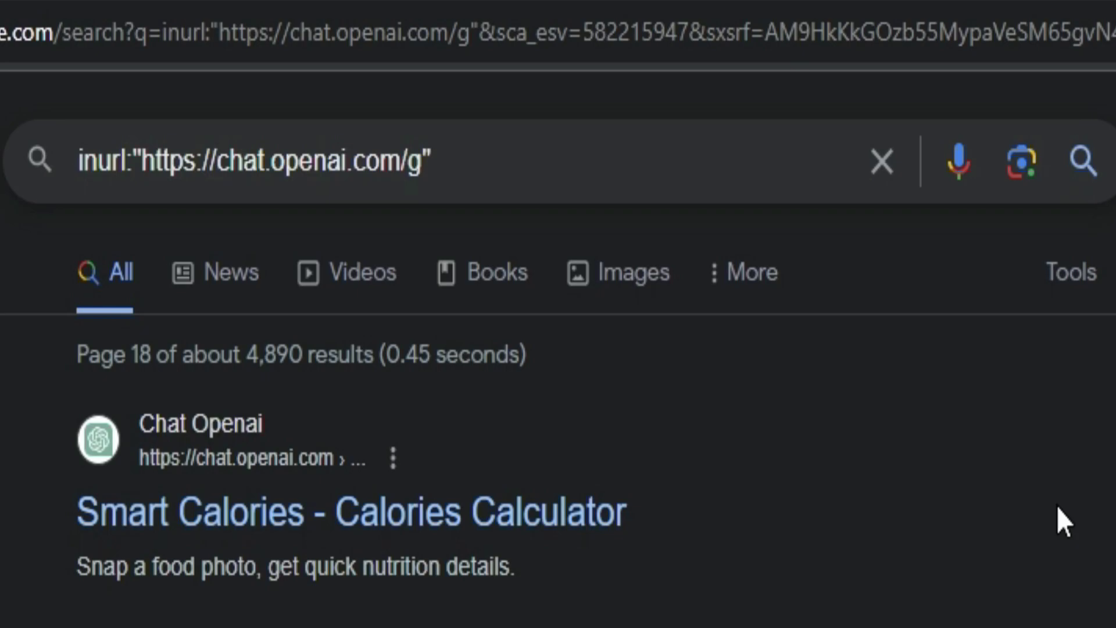
text( analysis)
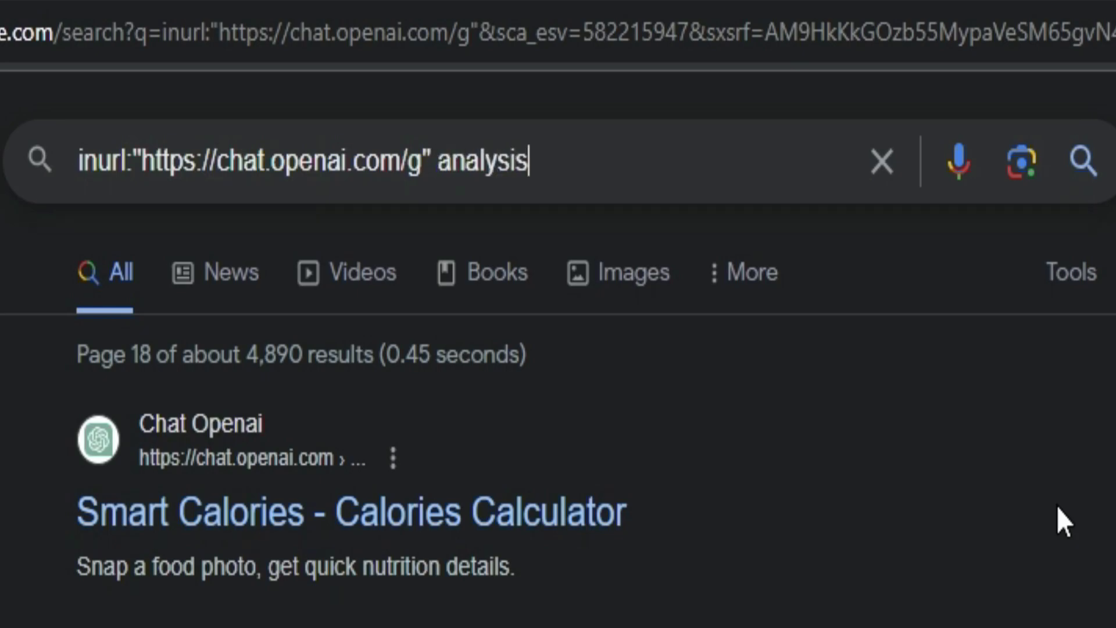
key(Return)
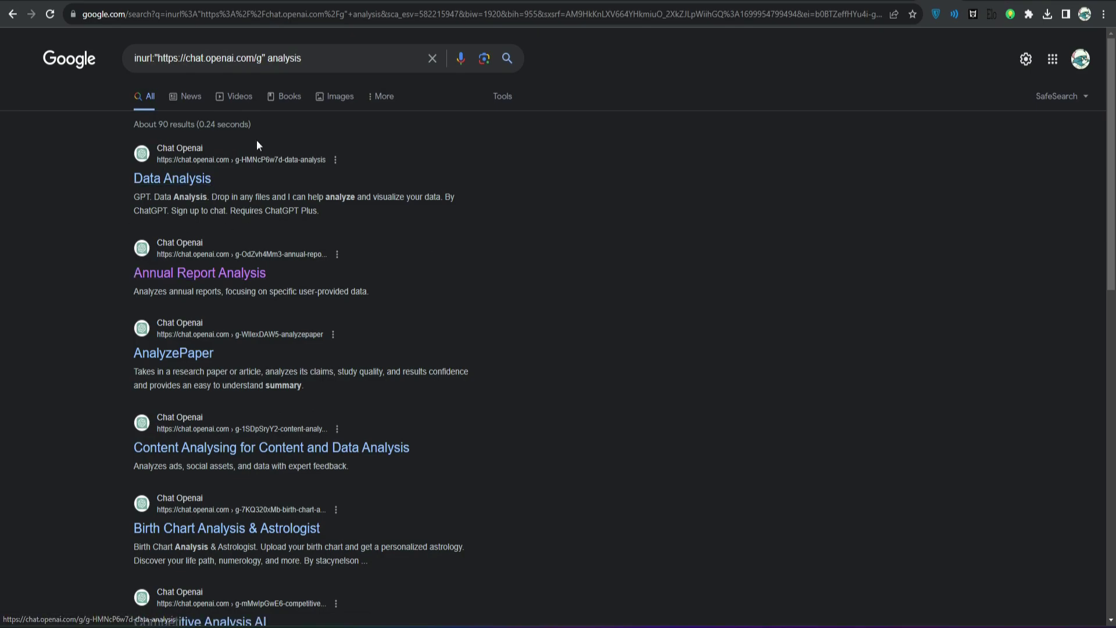
scroll(319, 342, down, 1)
scroll(320, 340, down, 2)
scroll(349, 349, down, 1)
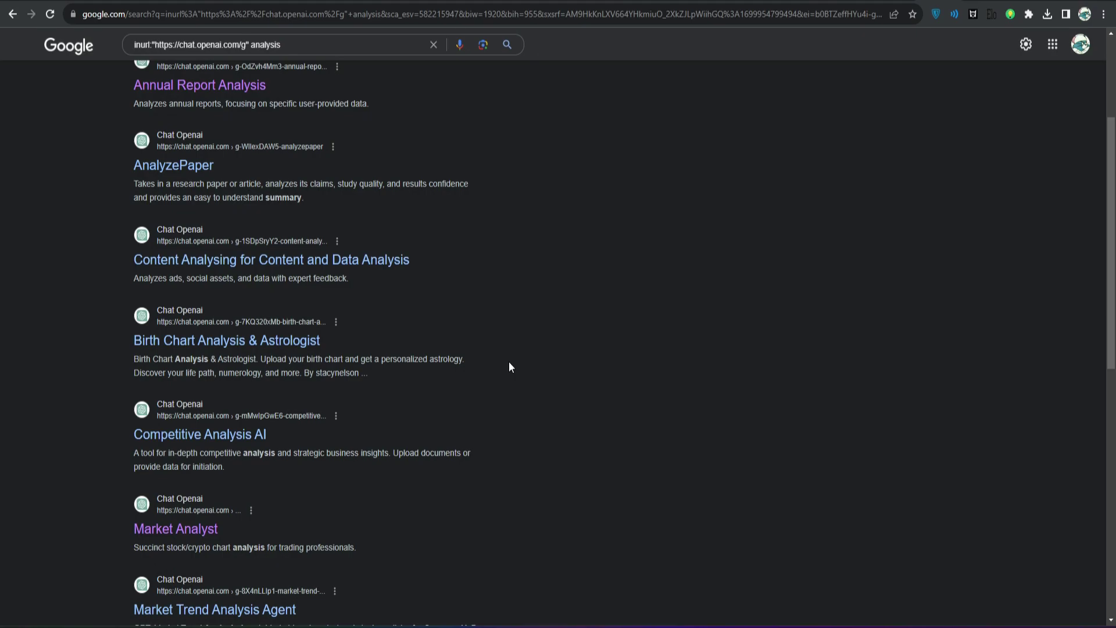
scroll(566, 392, up, 2)
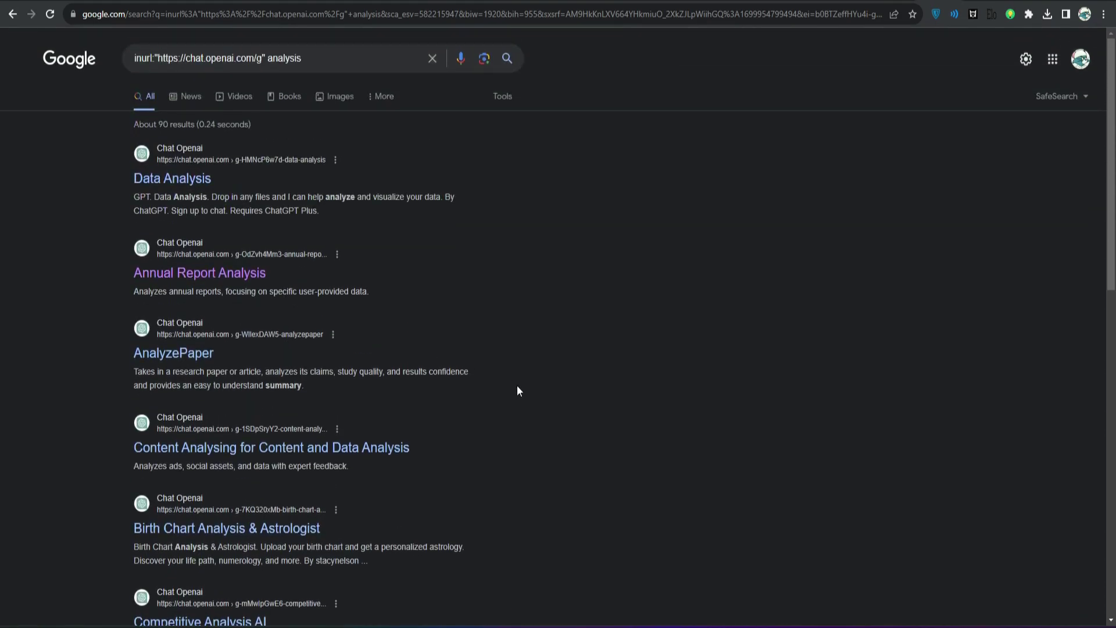
scroll(573, 416, down, 1)
scroll(523, 423, down, 1)
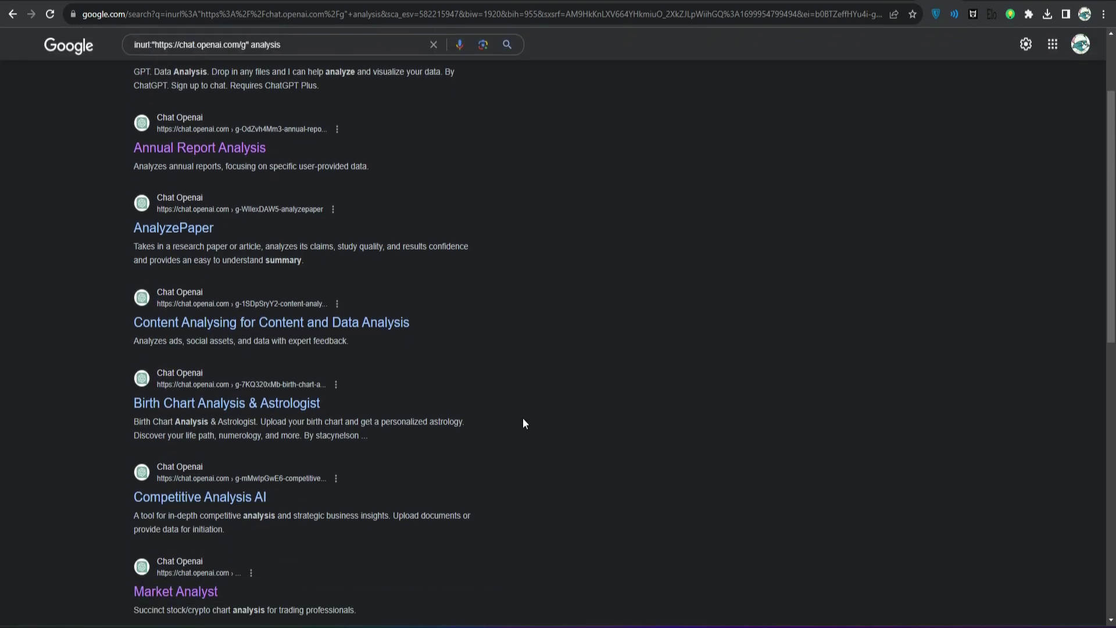
scroll(469, 399, down, 1)
scroll(468, 401, down, 1)
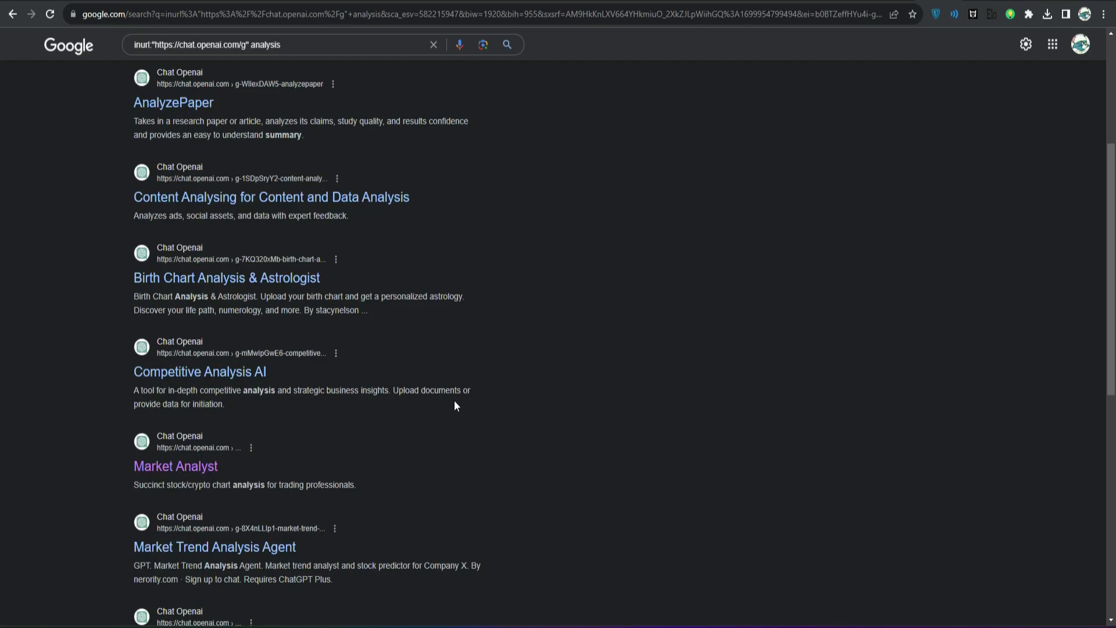
right_click(222, 384)
- Open Competitive Analysis AI in a new tab, switch to it, and highlight its description
click(231, 387)
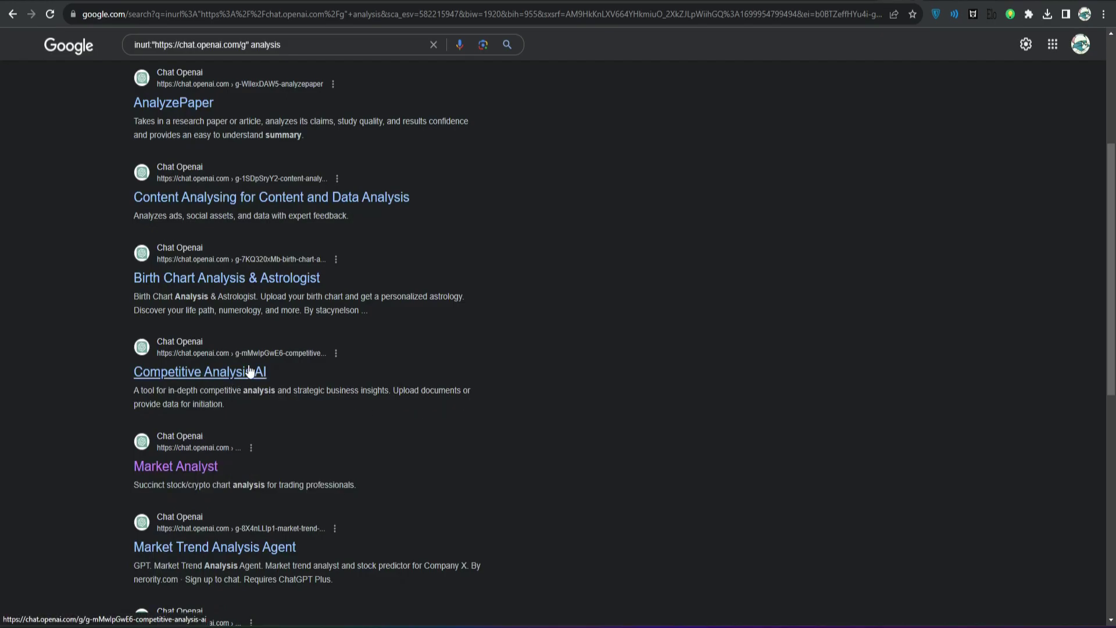
key(ctrl+Tab)
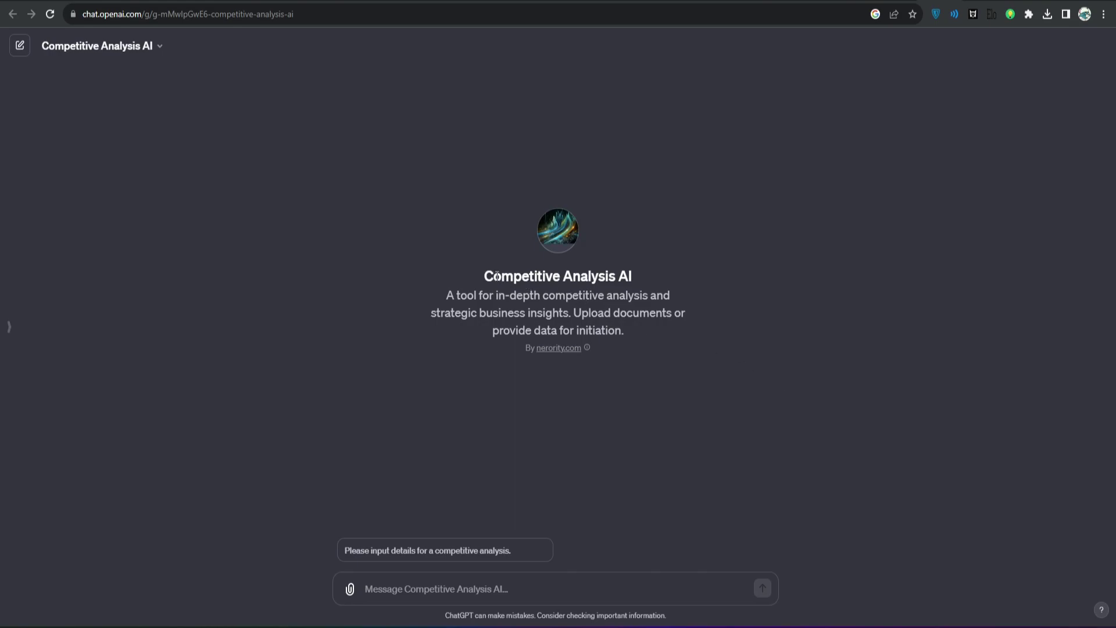
mouse_move(601, 347)
mouse_down()
mouse_move(582, 351)
mouse_move(757, 403)
mouse_up()
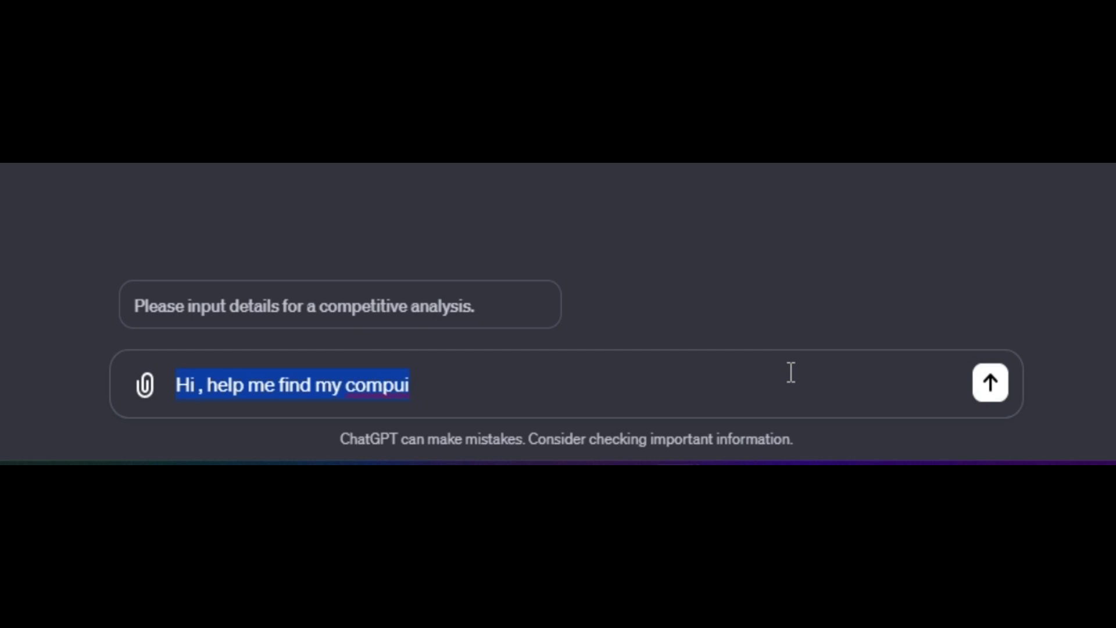
text(Hi)
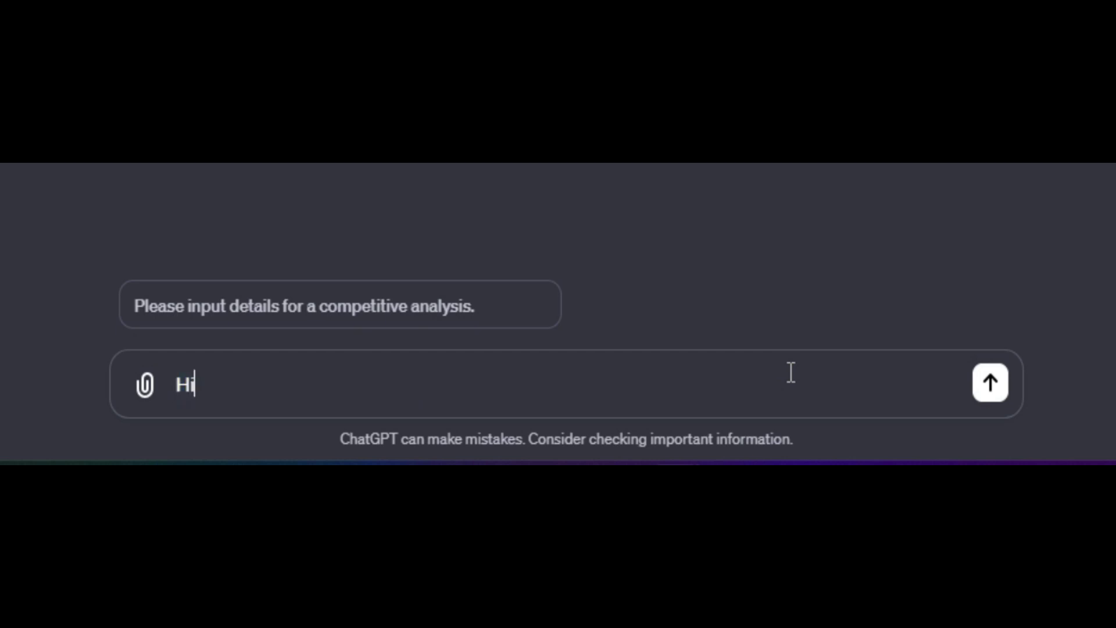
text(, help me find my compi)
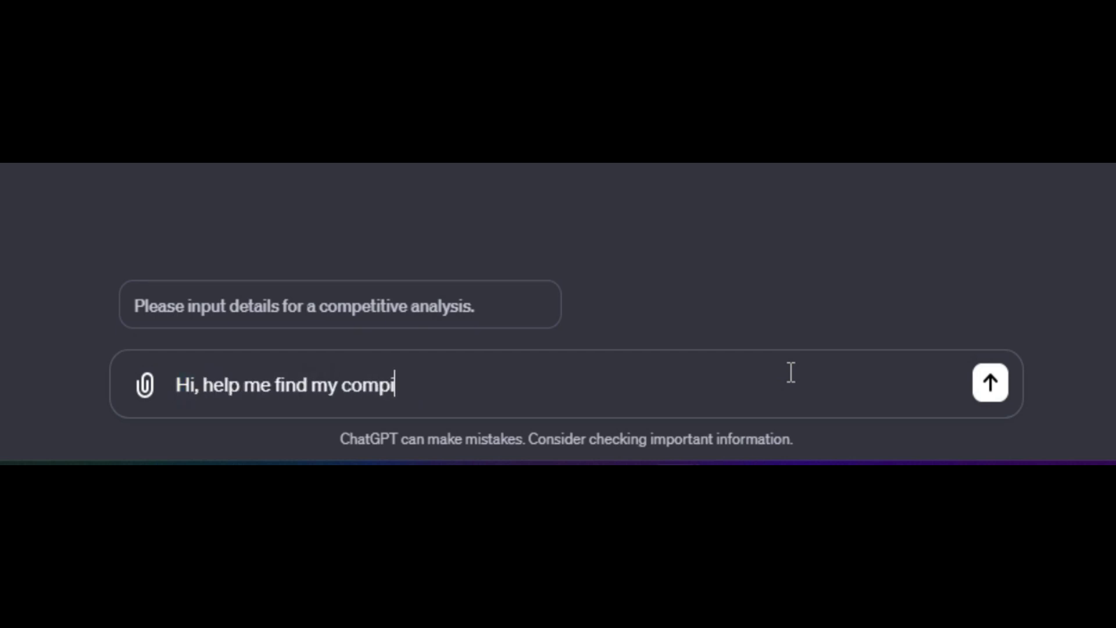
text(titors for my youtube AI)
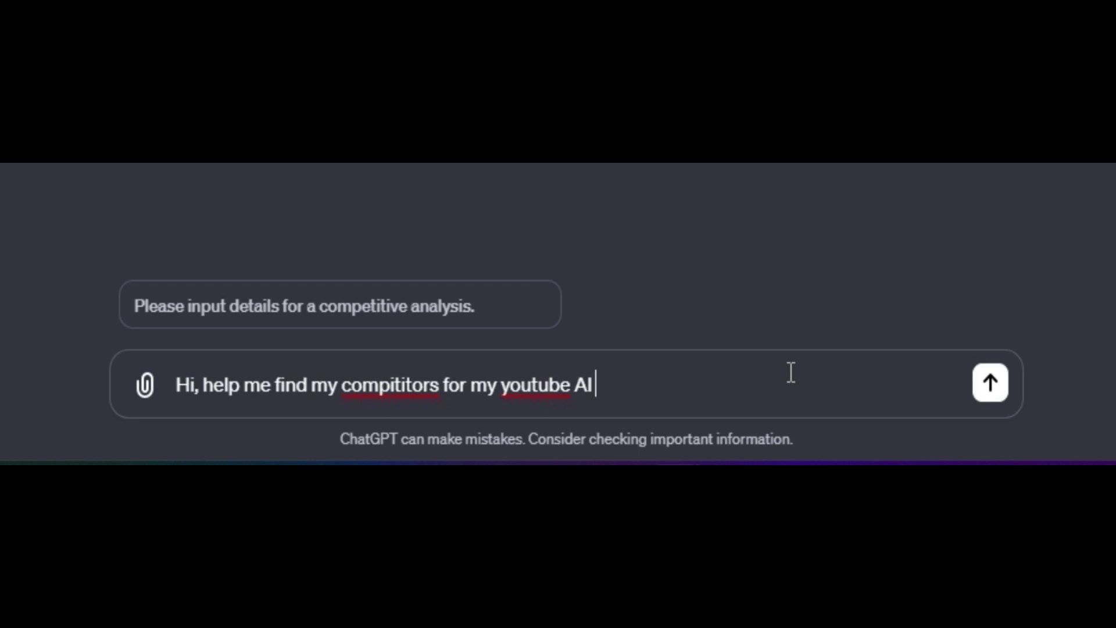
text( channel)
- Send the YouTube AI channel competitor request and highlight the message and the reply
key(Return)
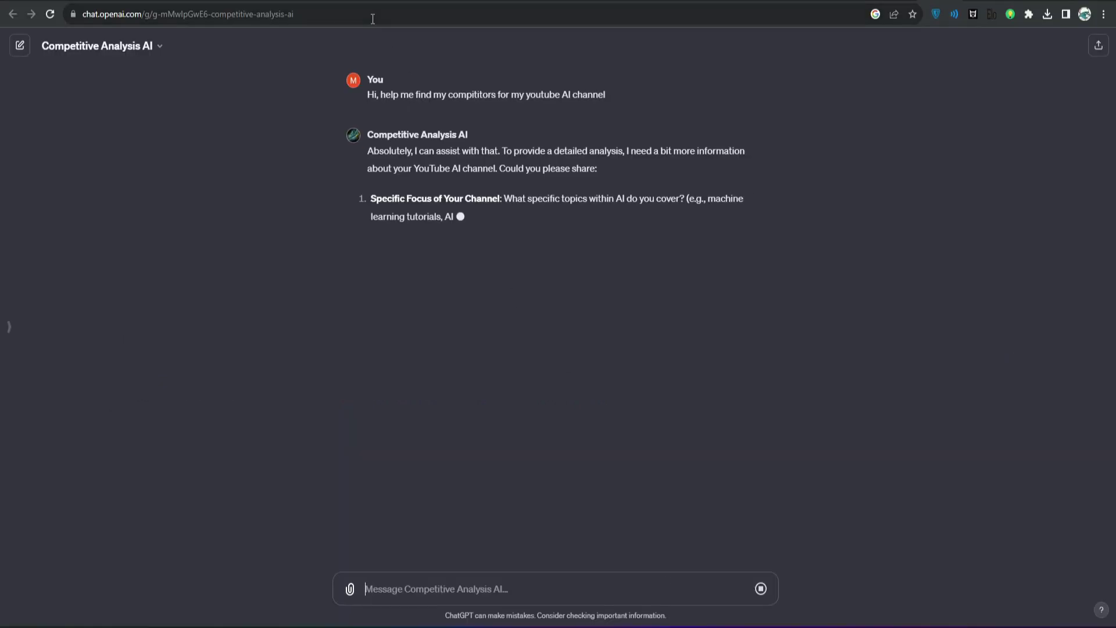
drag(381, 95, 519, 218)
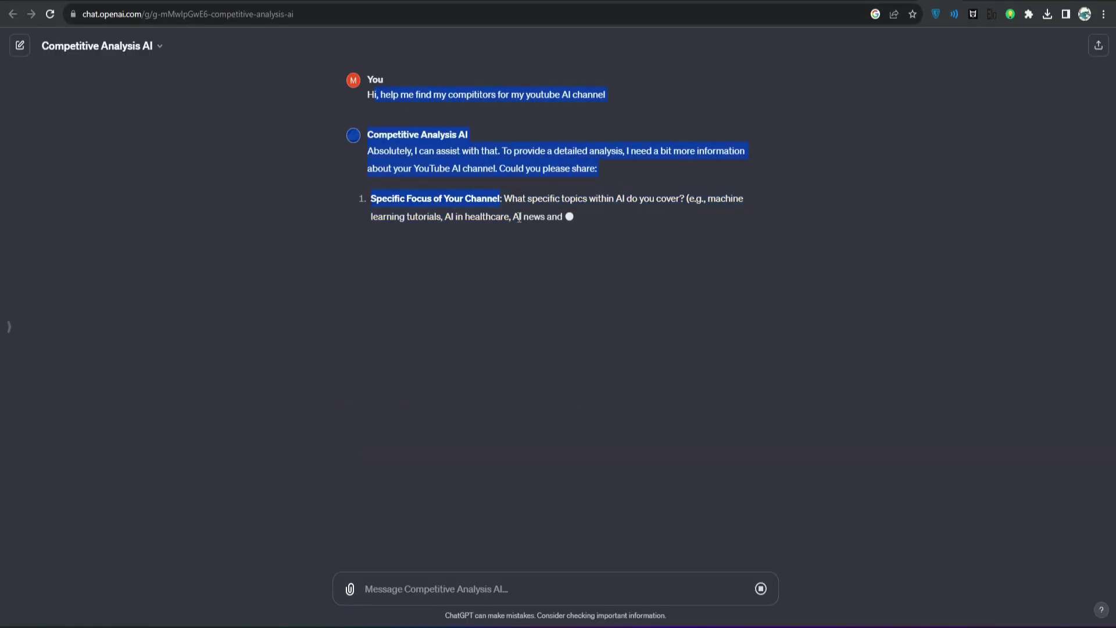